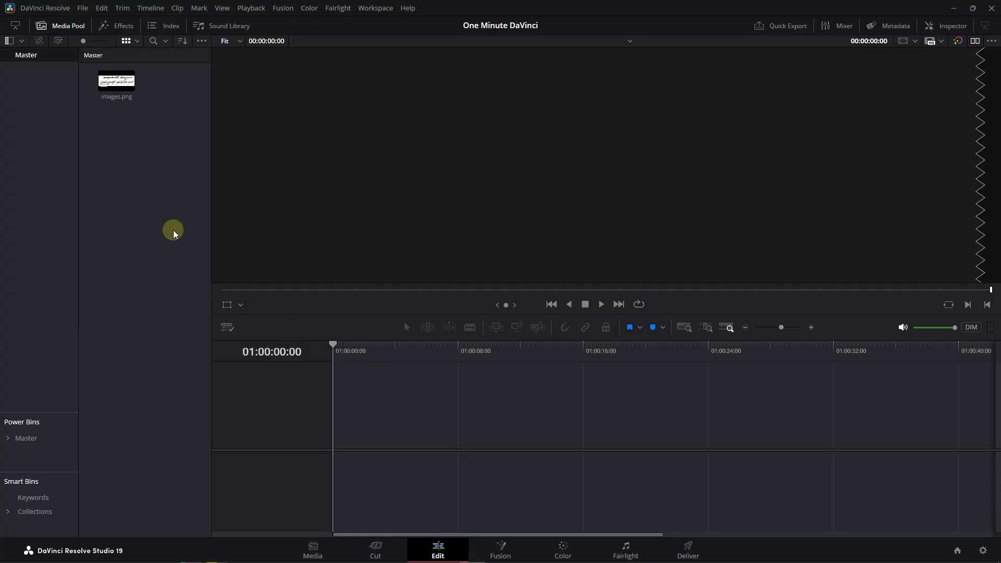
Create a new five-second Fusion Composition clip from the Media Pool's context menu
{"action": "right_click", "coordinate": [137, 123]}
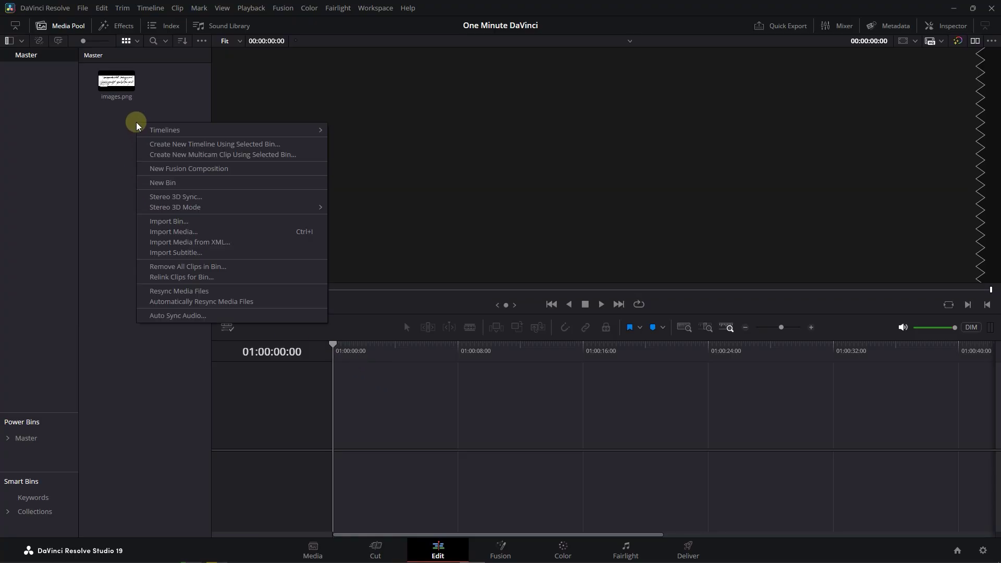
{"action": "left_click", "coordinate": [155, 168]}
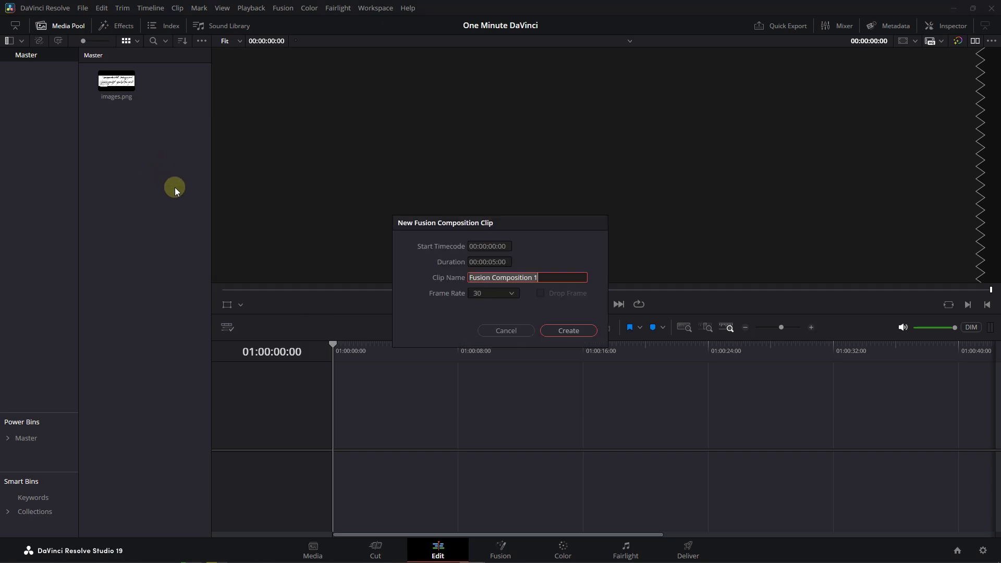
{"action": "left_click", "coordinate": [550, 329]}
Open the composition in Fusion and add a Shape 3D, Merge 3D and Renderer 3D chain
{"action": "double_click", "coordinate": [116, 83]}
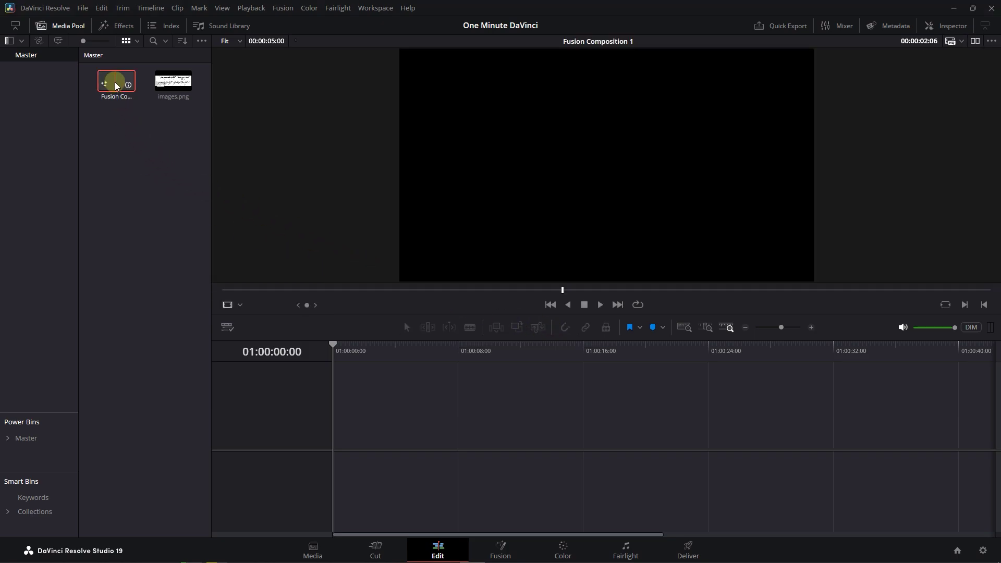
{"action": "key", "text": "shift+5"}
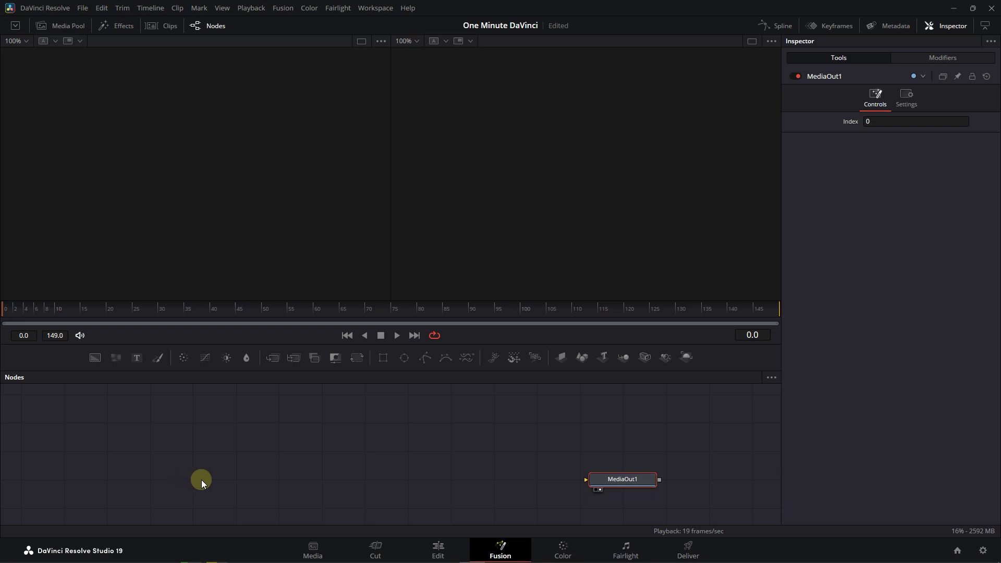
{"action": "key", "text": "shift+space"}
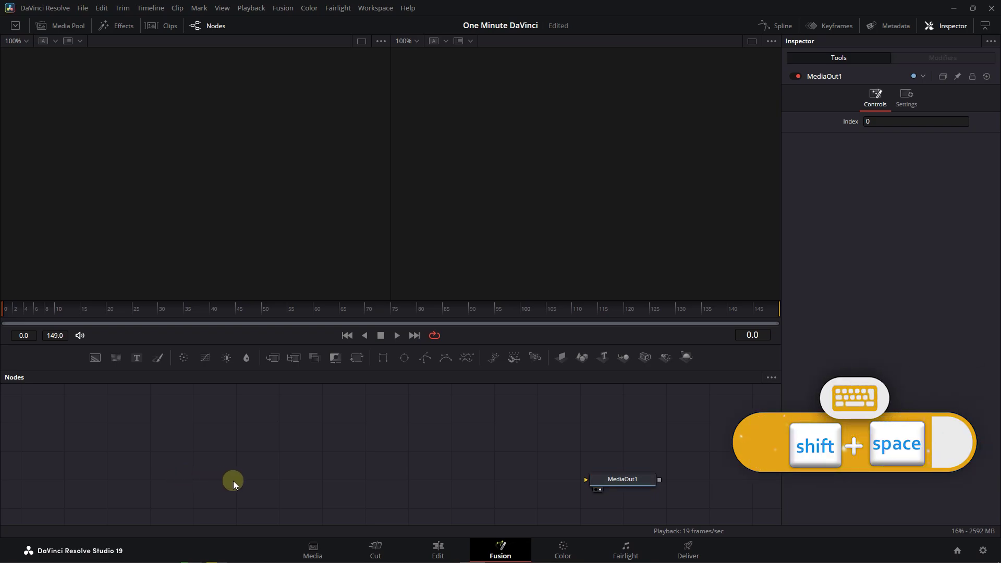
{"action": "type", "text": "shape"}
{"action": "key", "text": "Return"}
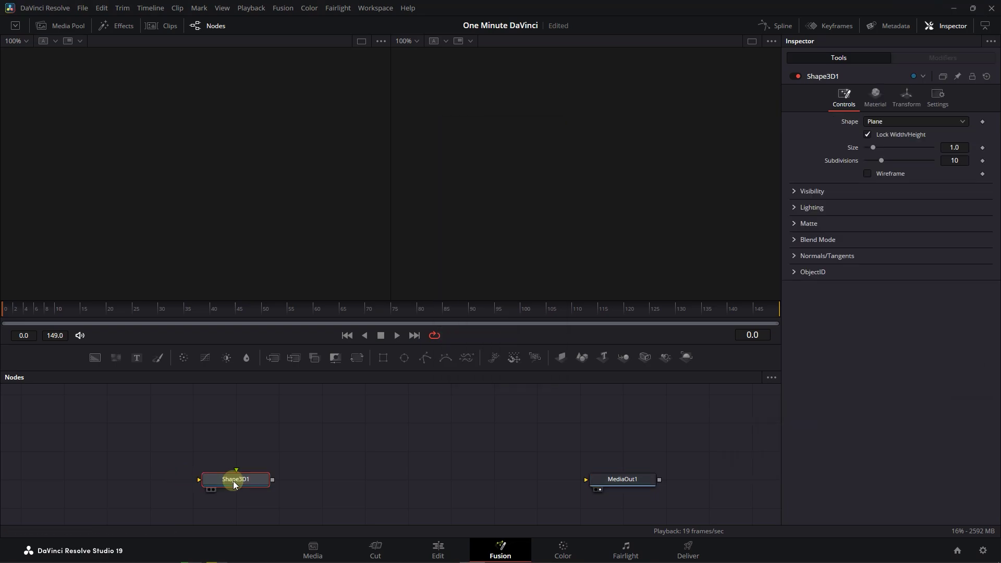
{"action": "key", "text": "shift+space"}
{"action": "type", "text": "merge"}
{"action": "key", "text": "Return"}
{"action": "key", "text": "shift+space"}
{"action": "type", "text": "rendere"}
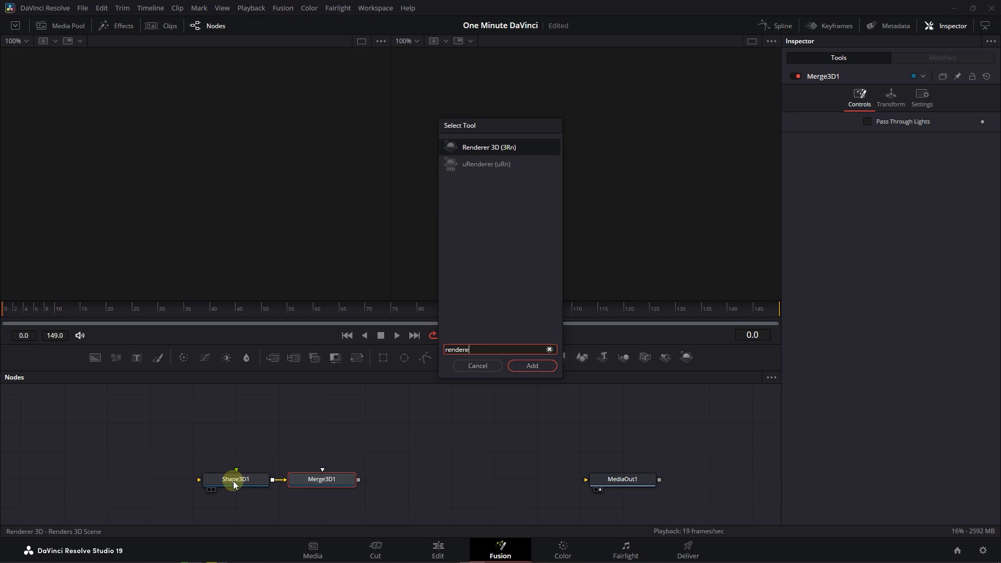
{"action": "key", "text": "Return"}
Connect Renderer 3D to MediaOut1, space out the nodes, and enable Lighting and Shadows
{"action": "left_click_drag", "start_coordinate": [444, 478], "coordinate": [632, 483]}
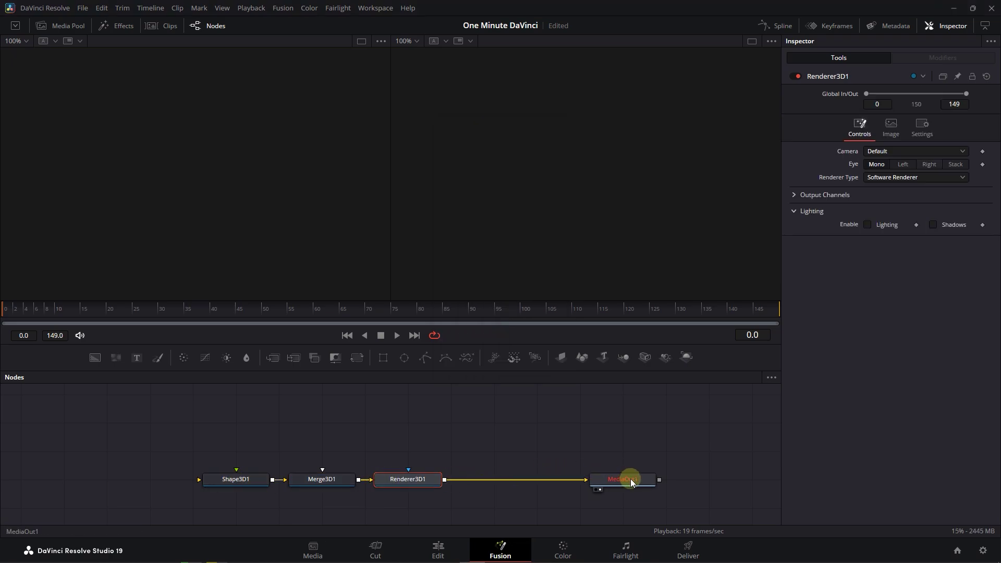
{"action": "left_click_drag", "start_coordinate": [417, 478], "coordinate": [512, 476]}
{"action": "left_click_drag", "start_coordinate": [322, 479], "coordinate": [365, 479]}
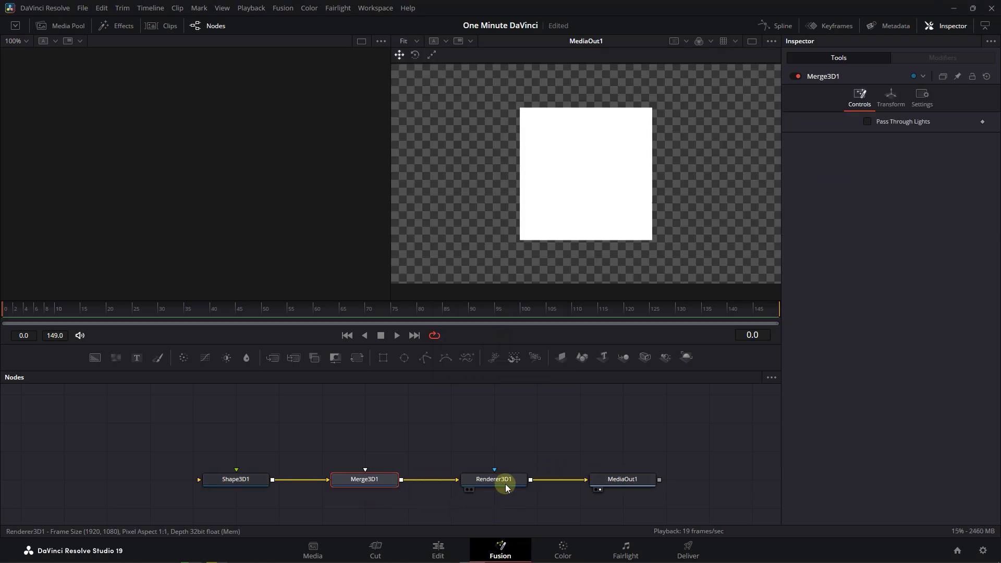
{"action": "left_click", "coordinate": [505, 483]}
{"action": "left_click", "coordinate": [899, 225]}
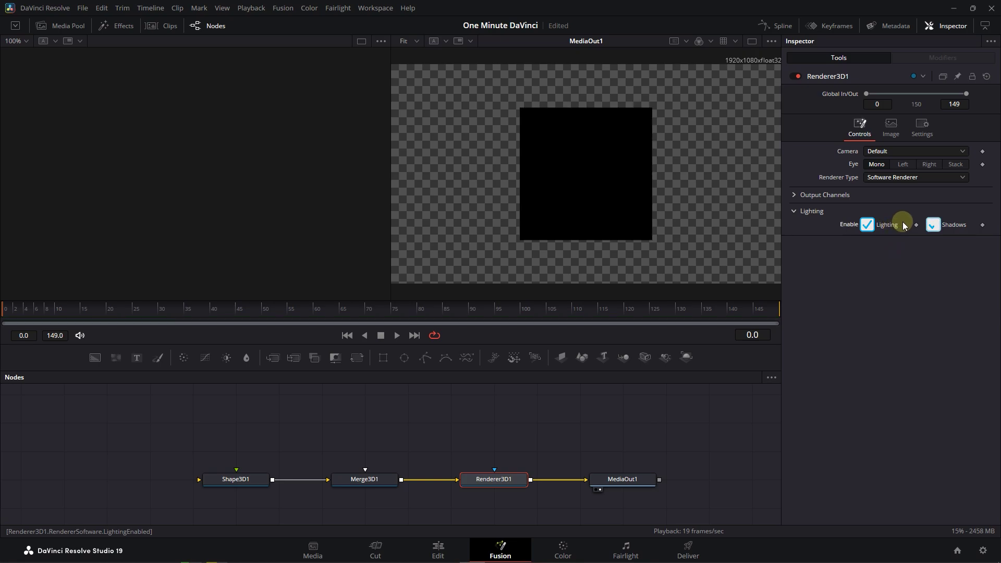
{"action": "left_click", "coordinate": [942, 224]}
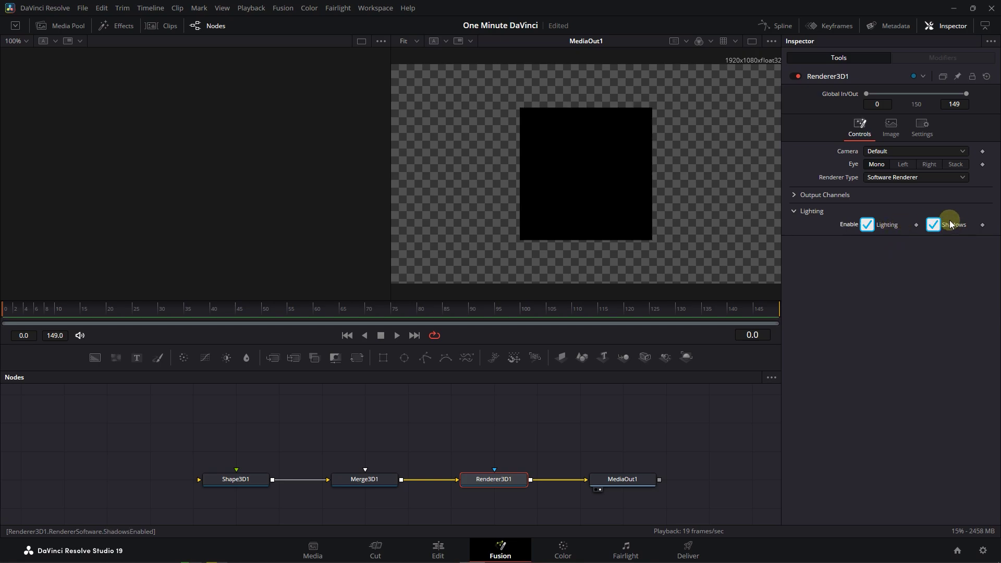
Make Shape 3D a Torus with radius 0.5, section 0.07 and 100 base subdivisions
{"action": "left_click", "coordinate": [257, 479]}
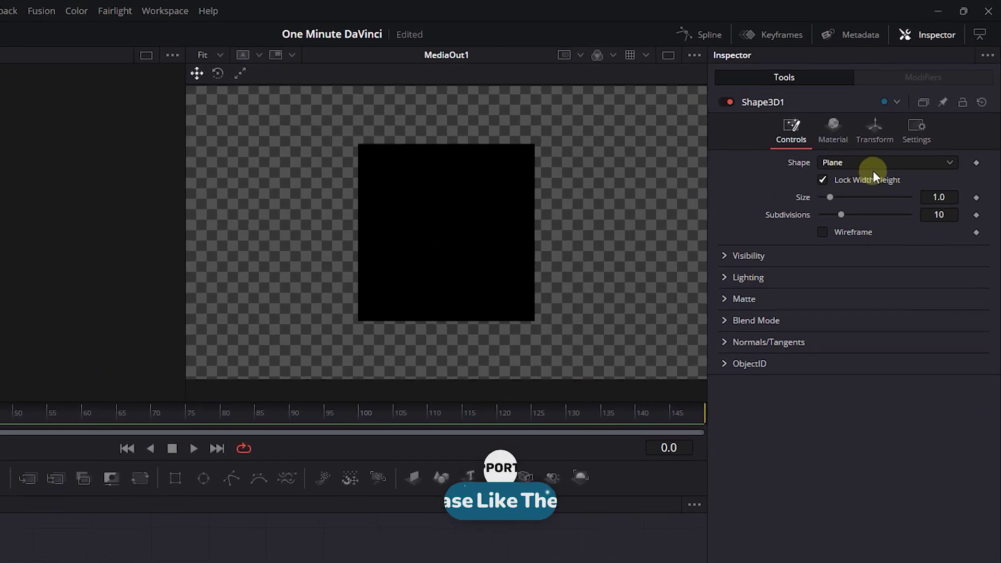
{"action": "left_click", "coordinate": [874, 169]}
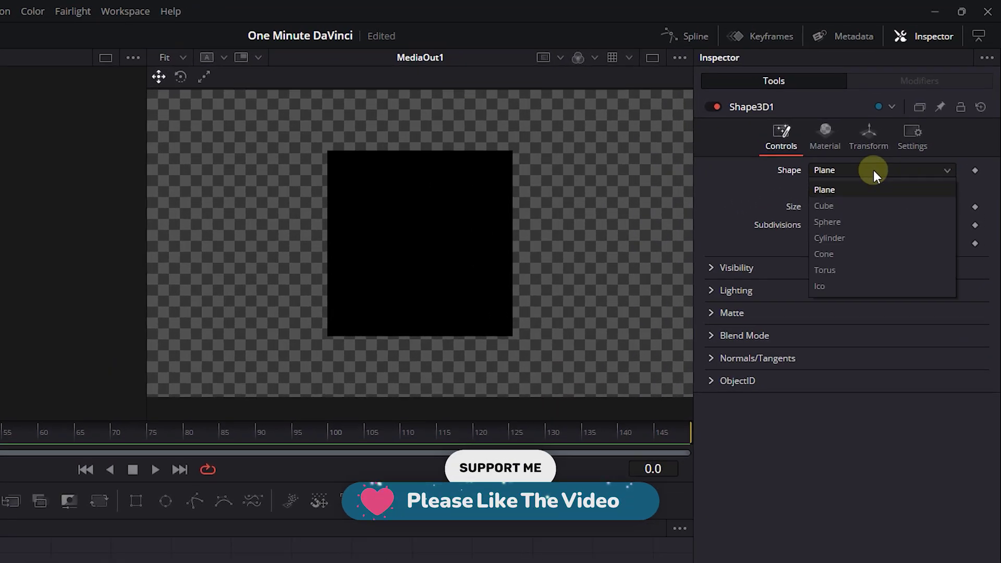
{"action": "left_click", "coordinate": [831, 269]}
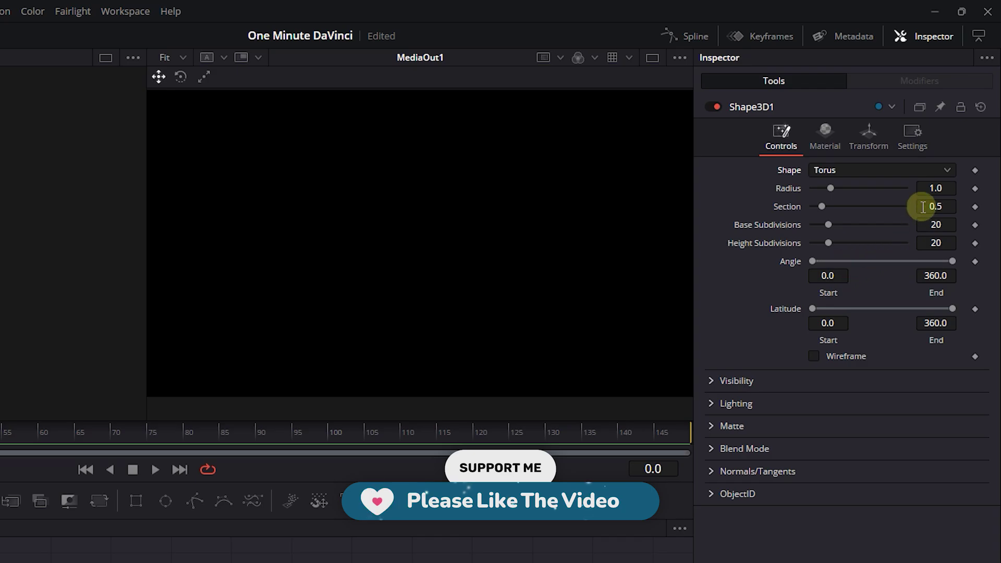
{"action": "type", "text": "0.5"}
{"action": "key", "text": "Tab"}
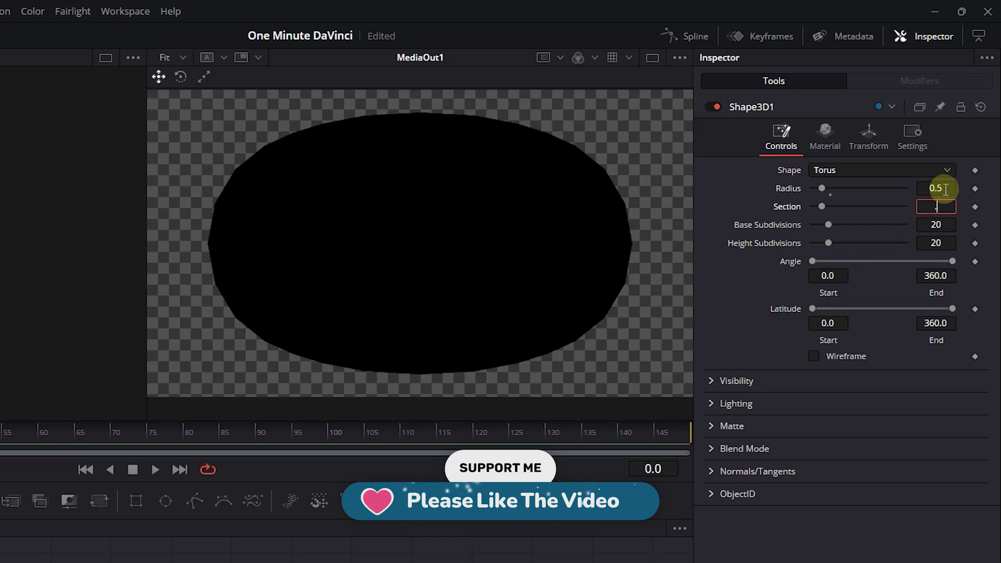
{"action": "key", "text": "Tab"}
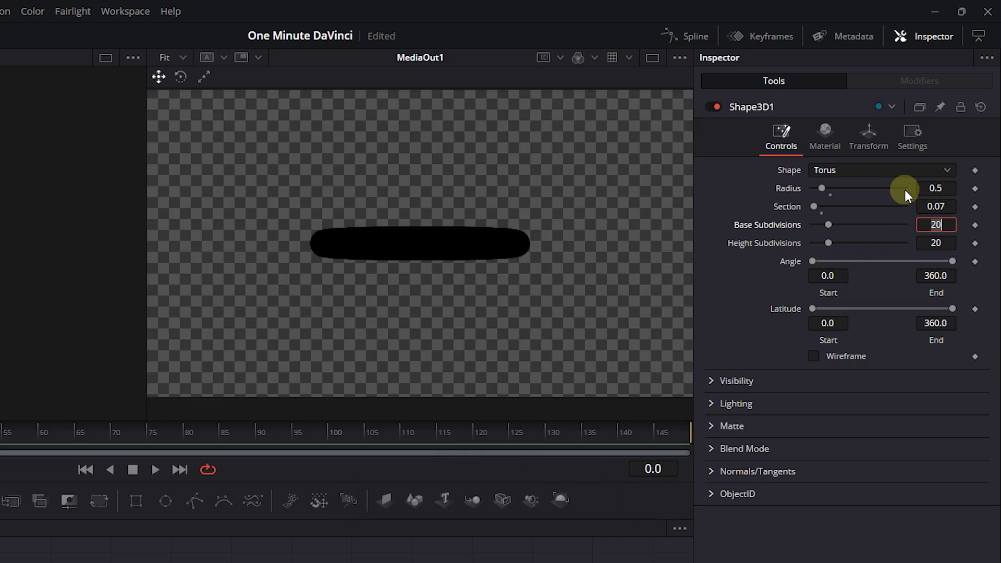
{"action": "left_click_drag", "start_coordinate": [829, 226], "coordinate": [920, 226]}
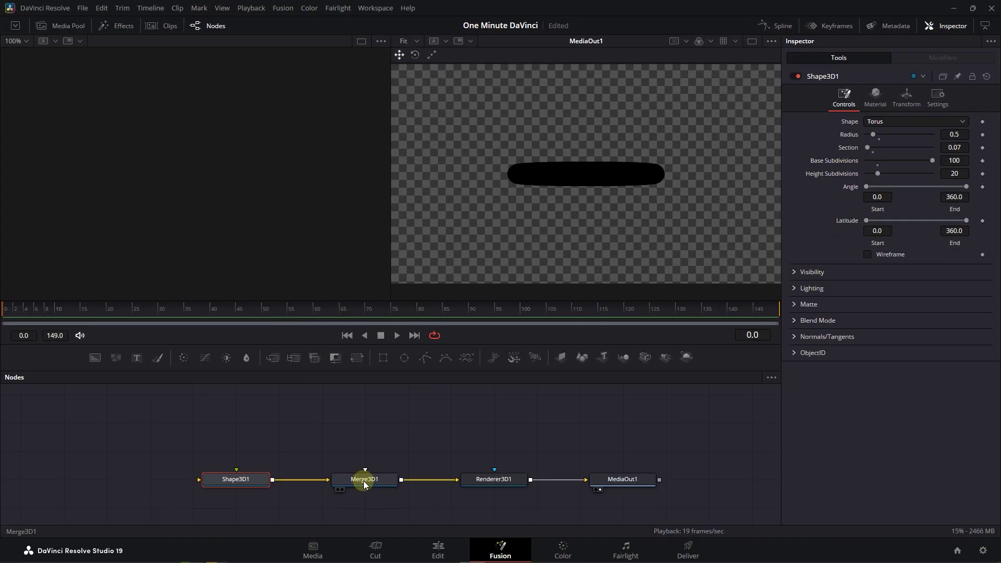
Add an Ambient Light feeding into Merge 3D
{"action": "left_click", "coordinate": [364, 483]}
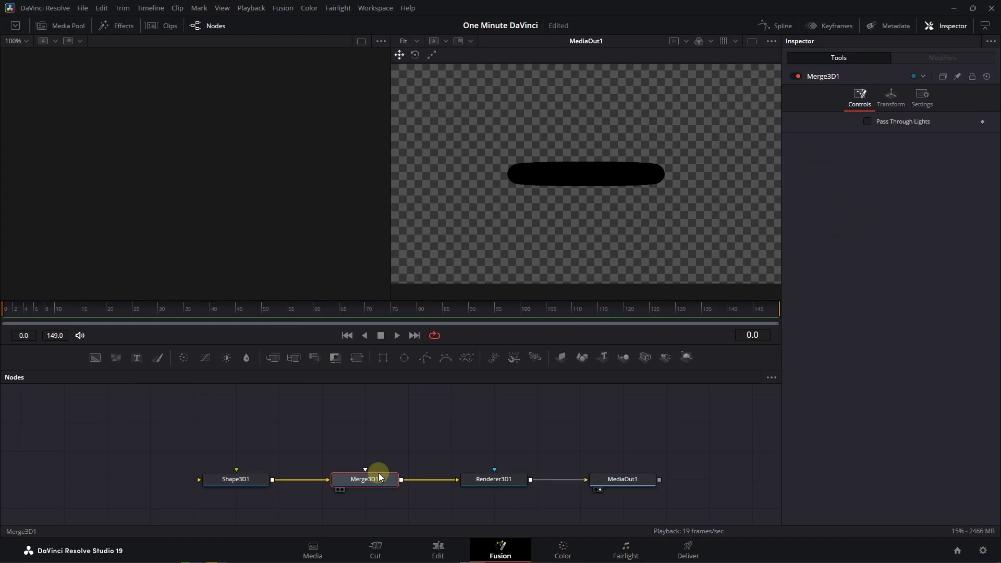
{"action": "key", "text": "shift+space"}
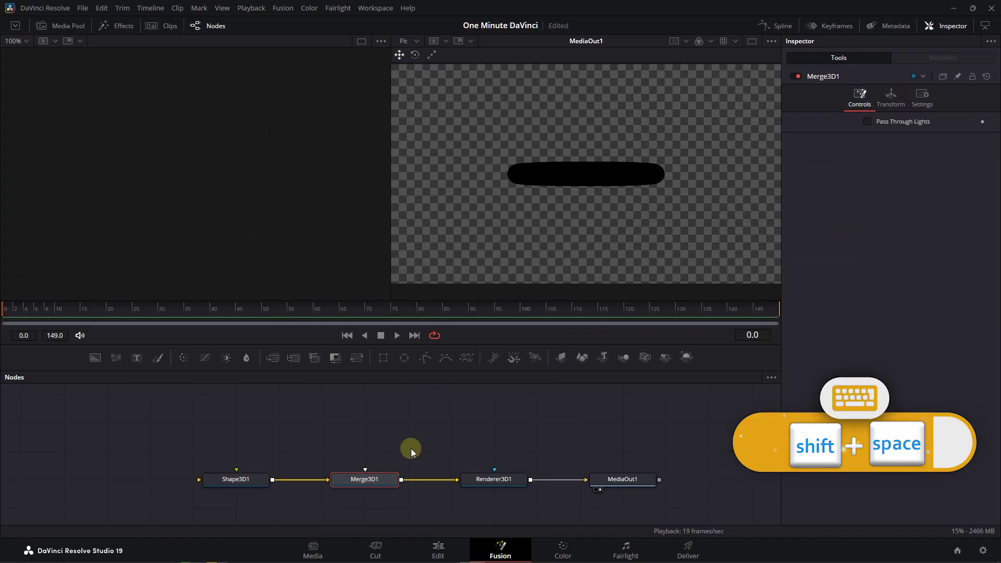
{"action": "type", "text": "rendereambien"}
{"action": "key", "text": "Return"}
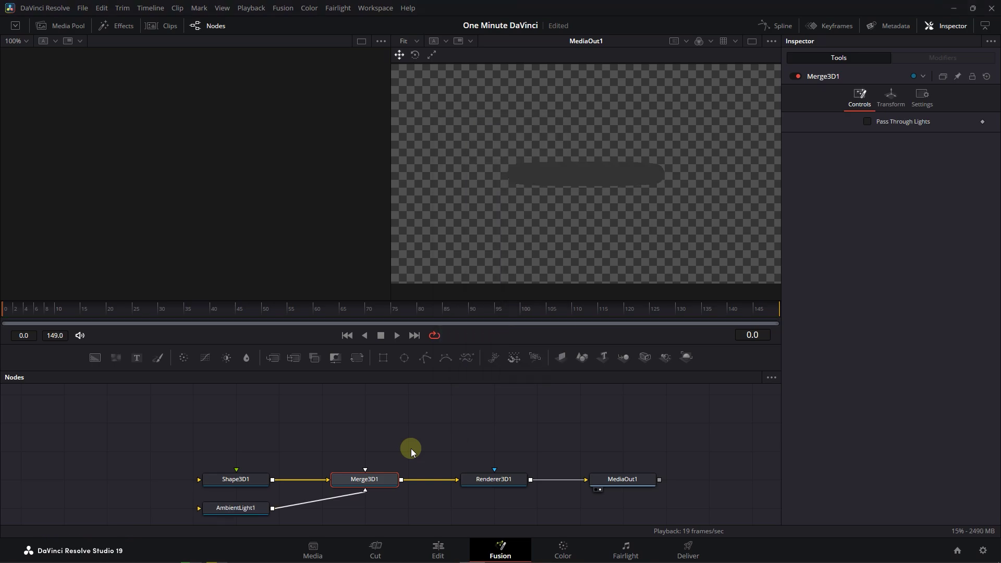
Apply the Gold Bump shader template from Fusion Shaders to the torus and raise its face-on strength
{"action": "left_click", "coordinate": [118, 25]}
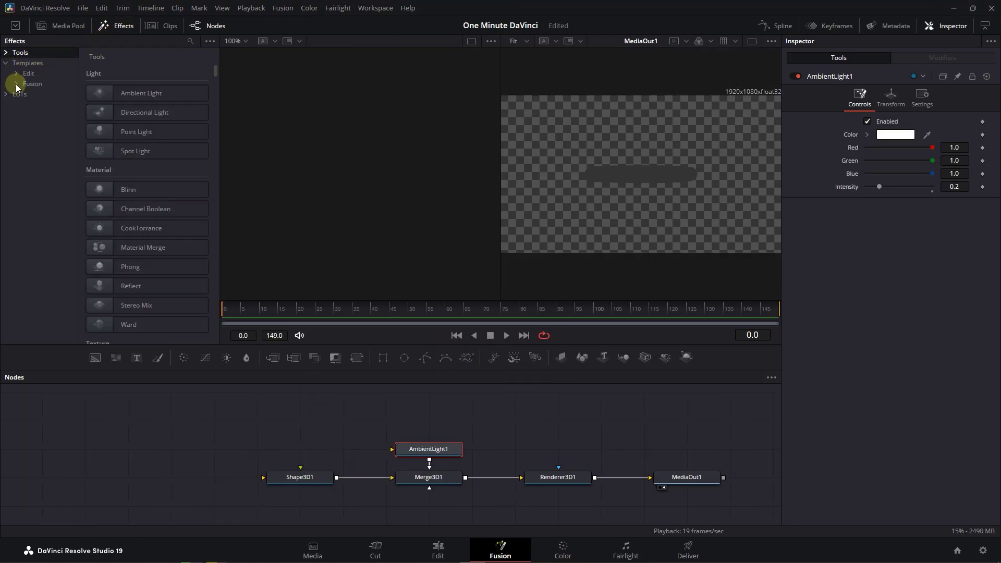
{"action": "left_click", "coordinate": [16, 86]}
{"action": "left_click", "coordinate": [44, 156]}
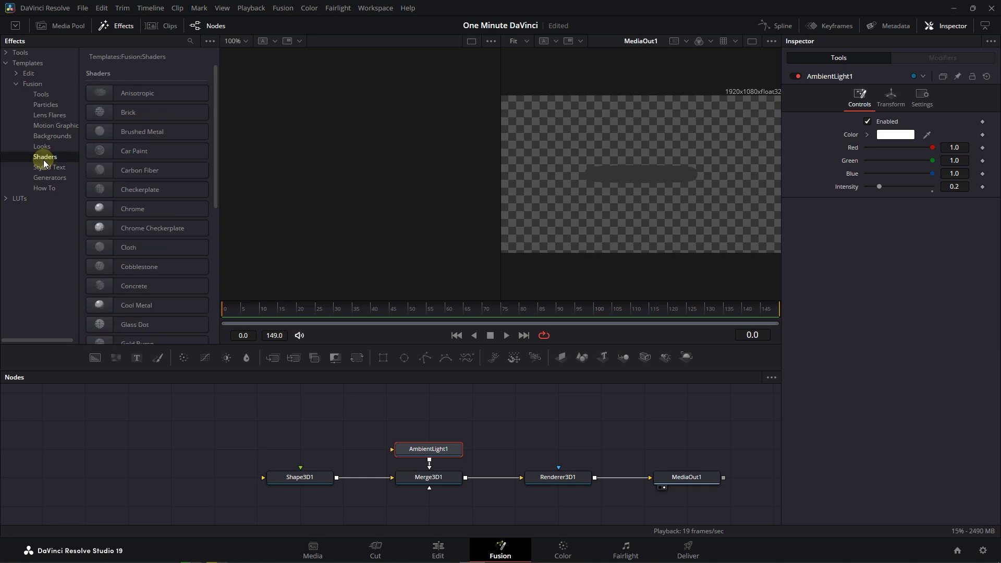
{"action": "mouse_move", "coordinate": [217, 136]}
{"action": "left_mouse_down"}
{"action": "mouse_move", "coordinate": [189, 213]}
{"action": "mouse_move", "coordinate": [149, 418]}
{"action": "mouse_move", "coordinate": [309, 483]}
{"action": "left_mouse_up"}
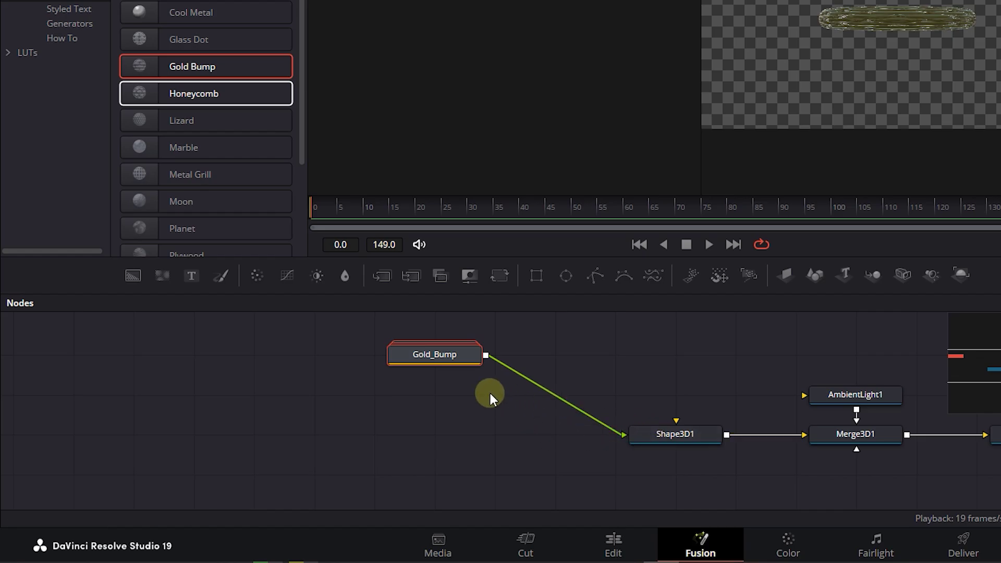
{"action": "double_click", "coordinate": [441, 354]}
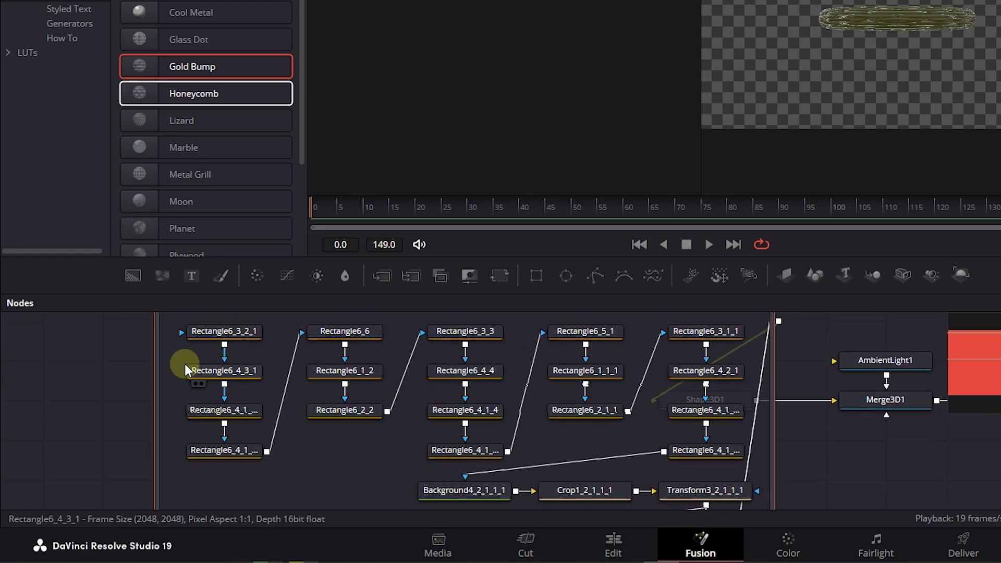
{"action": "mouse_move", "coordinate": [176, 317]}
{"action": "left_mouse_down"}
{"action": "mouse_move", "coordinate": [600, 555]}
{"action": "mouse_move", "coordinate": [757, 427]}
{"action": "left_mouse_up"}
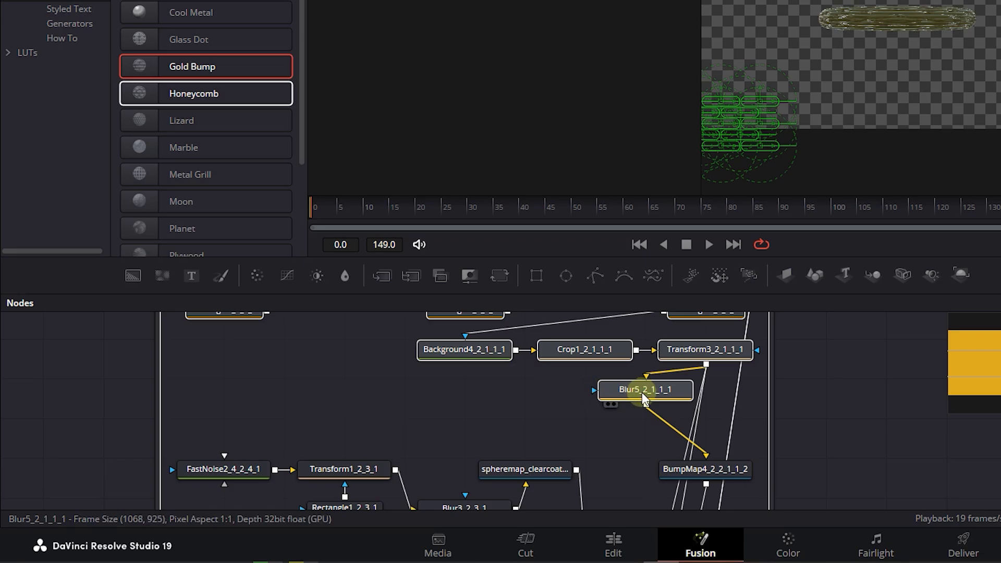
{"action": "key", "text": "Delete"}
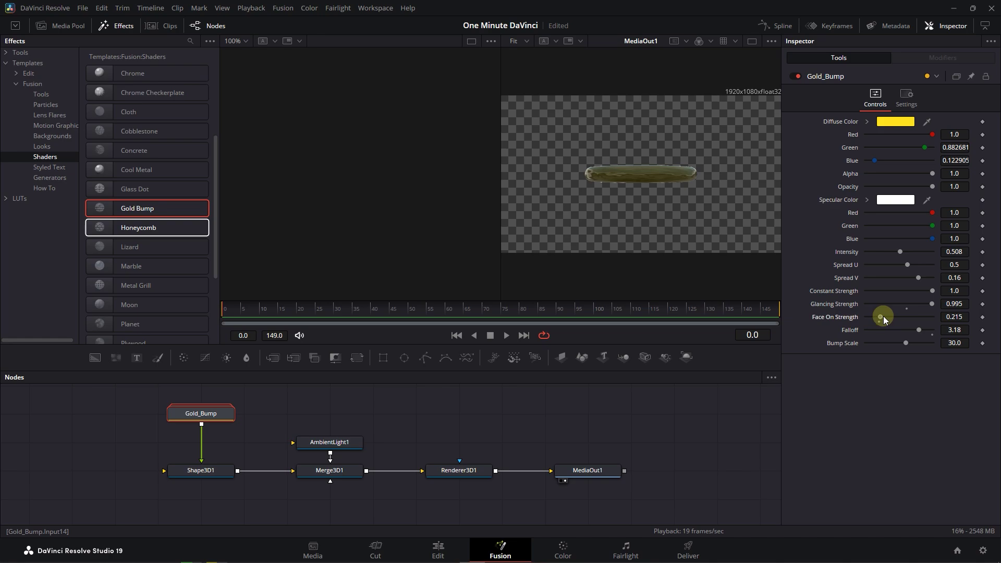
{"action": "left_click_drag", "start_coordinate": [884, 319], "coordinate": [948, 322]}
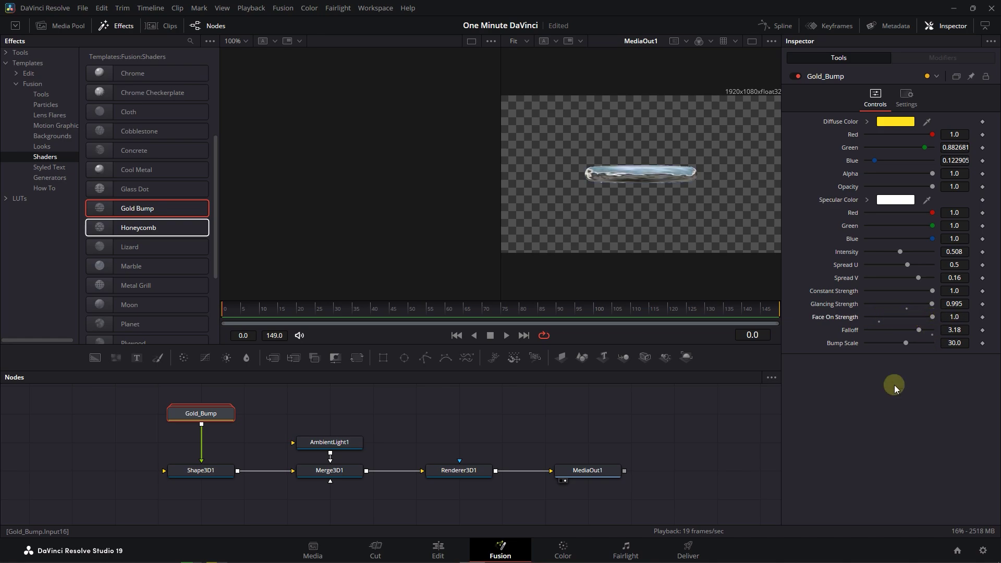
Add a Color Corrector after Renderer 3D and push its color wheel toward yellow
{"action": "left_click", "coordinate": [459, 470]}
{"action": "key", "text": "shift+space"}
{"action": "type", "text": "ambien"}
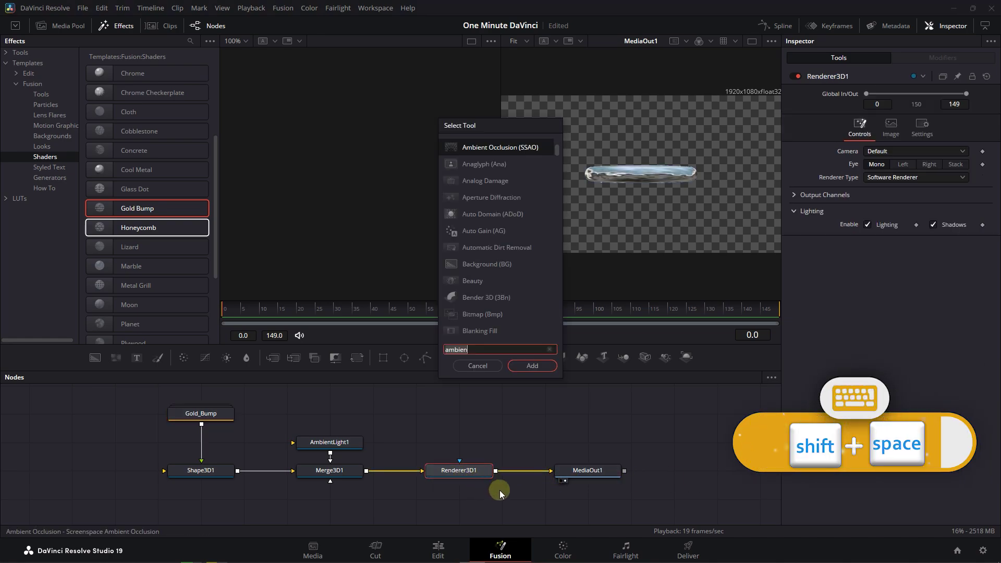
{"action": "key", "text": "BackSpace"}
{"action": "key", "text": "BackSpace"}
{"action": "key", "text": "BackSpace"}
{"action": "type", "text": "color"}
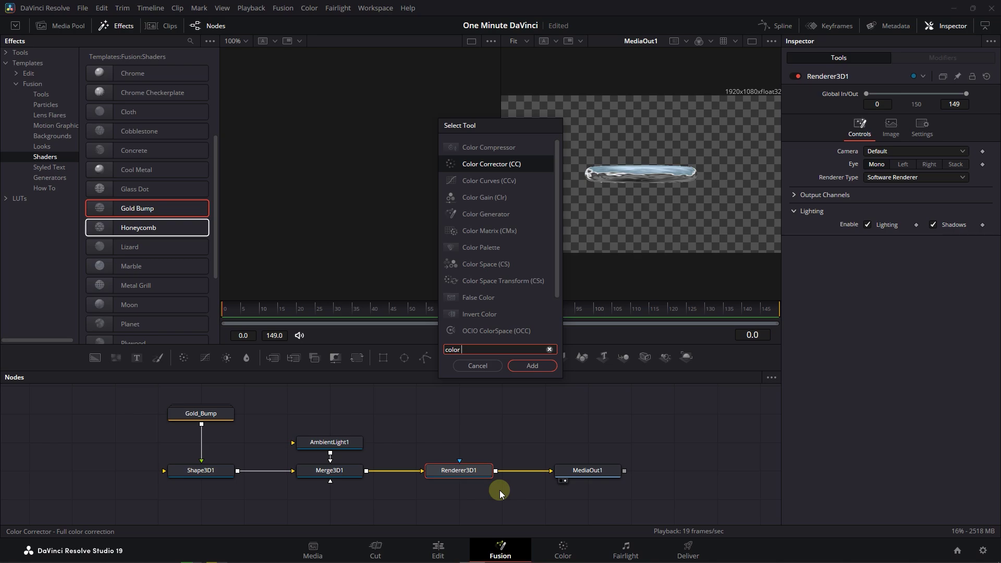
{"action": "key", "text": "Return"}
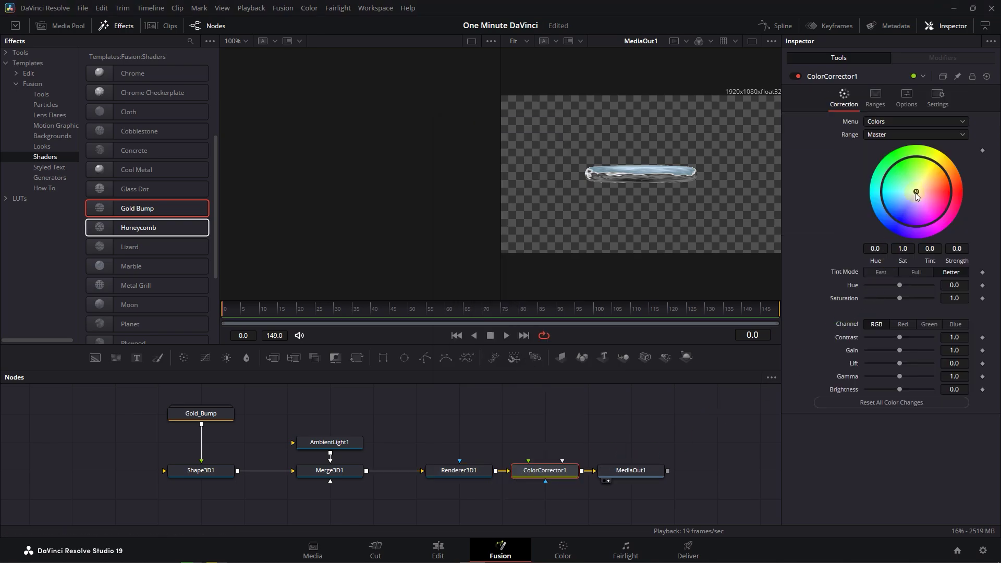
{"action": "left_click_drag", "start_coordinate": [916, 193], "coordinate": [938, 164]}
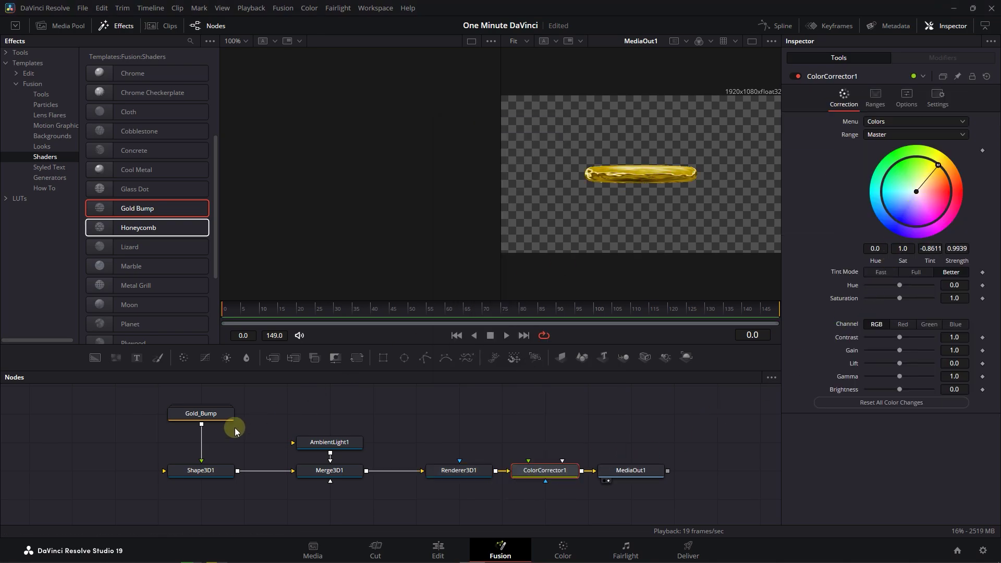
Animate Shape3D1's Rotation Y with Anim Curves and connect Rotation X to that curve
{"action": "left_click", "coordinate": [209, 471]}
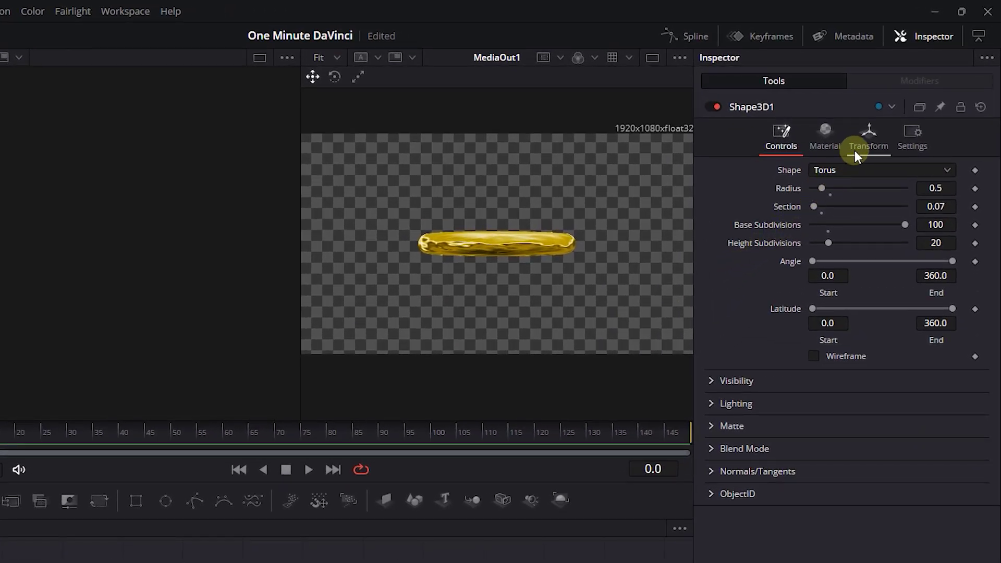
{"action": "left_click", "coordinate": [867, 138]}
{"action": "right_click", "coordinate": [798, 303]}
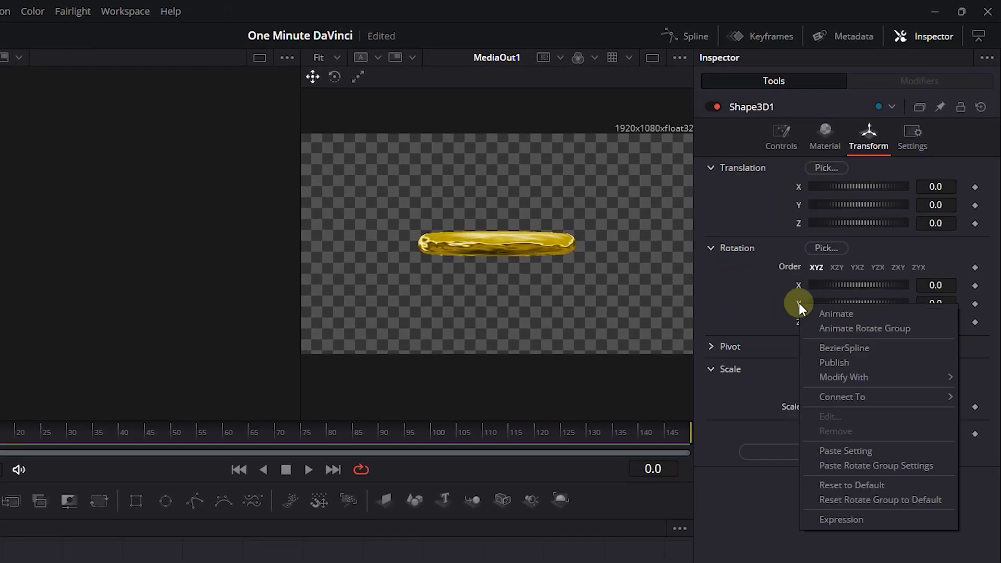
{"action": "mouse_move", "coordinate": [843, 377]}
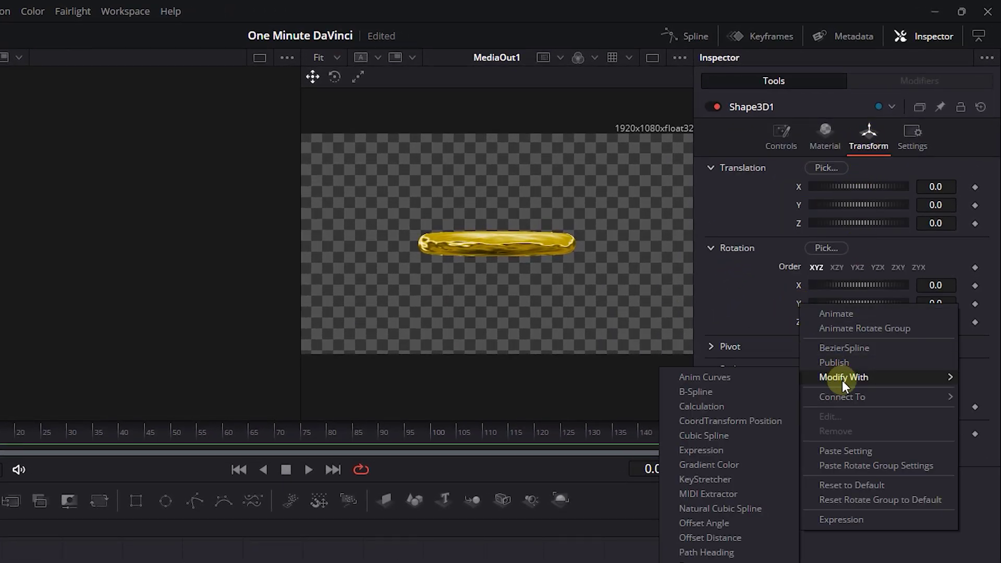
{"action": "left_click", "coordinate": [761, 380]}
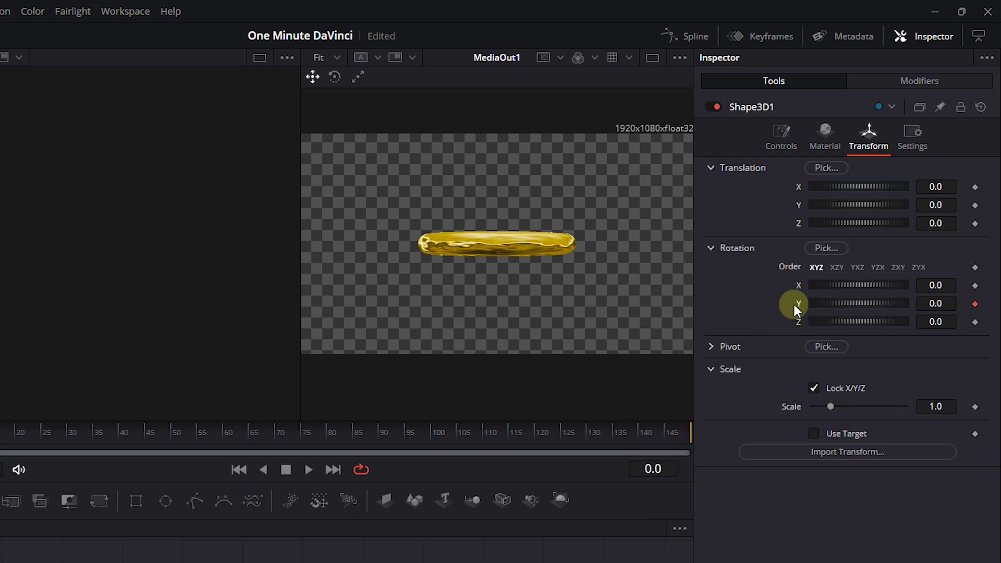
{"action": "right_click", "coordinate": [799, 288]}
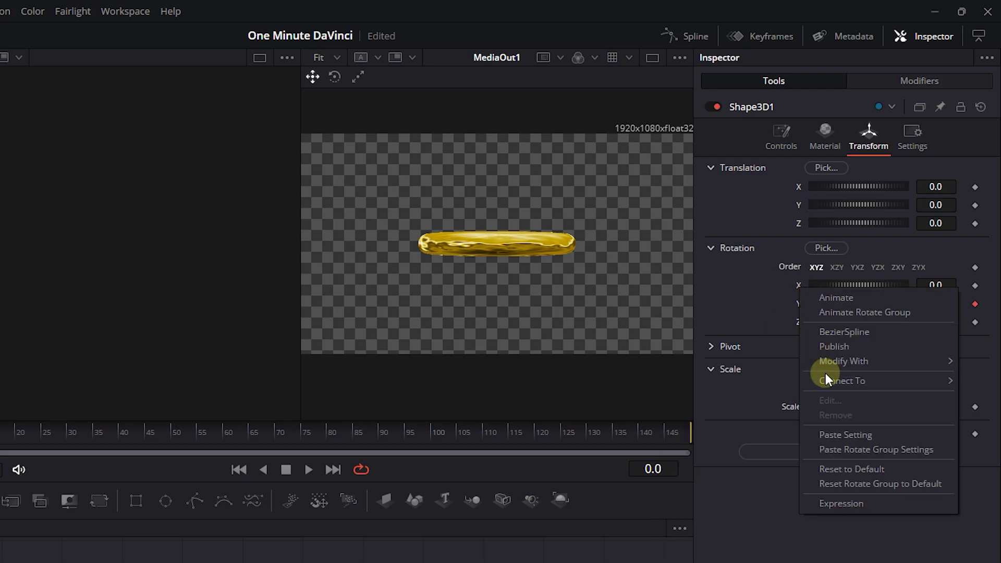
{"action": "mouse_move", "coordinate": [831, 380]}
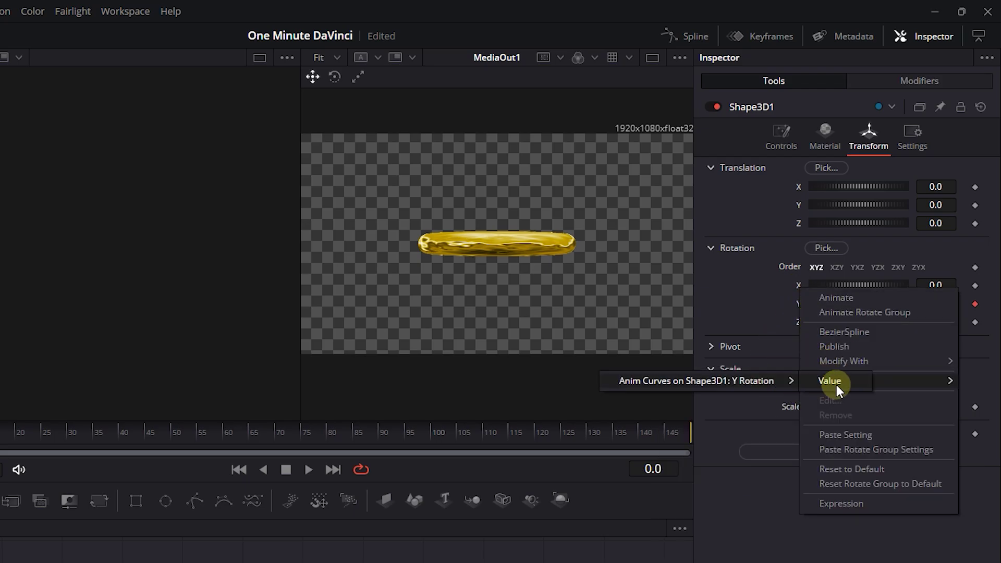
{"action": "left_click", "coordinate": [836, 383]}
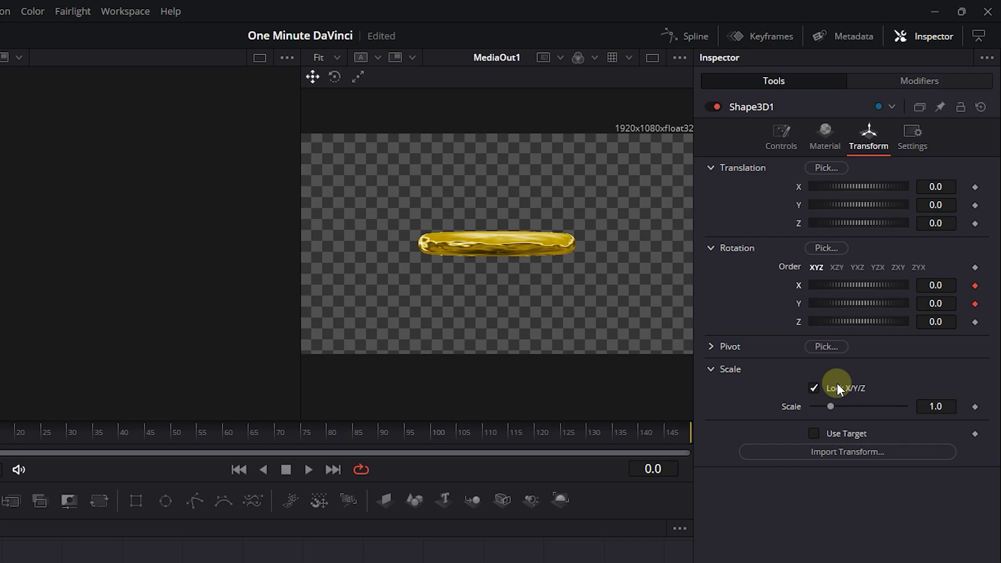
Set the Anim Curves modifier to Easing, Cubic in and out, with Scale 360
{"action": "left_click", "coordinate": [929, 84]}
{"action": "left_click", "coordinate": [873, 204]}
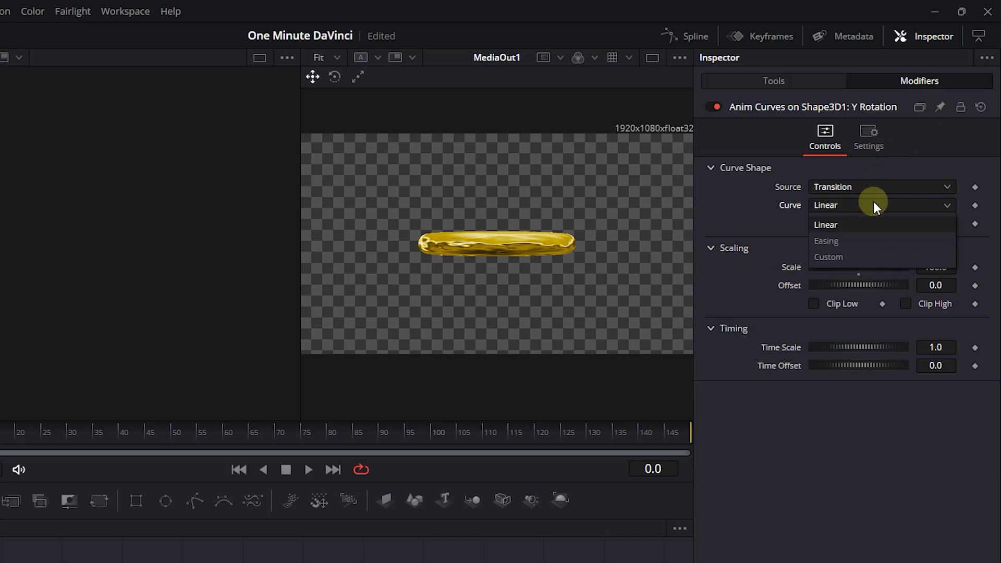
{"action": "left_click", "coordinate": [864, 240]}
{"action": "left_click", "coordinate": [841, 224]}
{"action": "left_click", "coordinate": [836, 290]}
{"action": "left_click", "coordinate": [940, 223]}
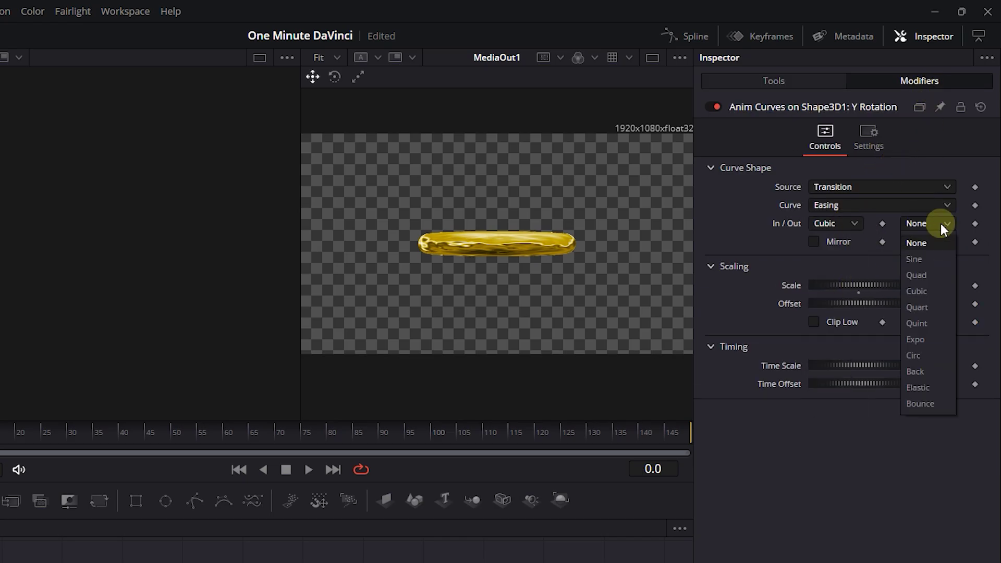
{"action": "left_click", "coordinate": [931, 291]}
{"action": "type", "text": "360"}
{"action": "key", "text": "Return"}
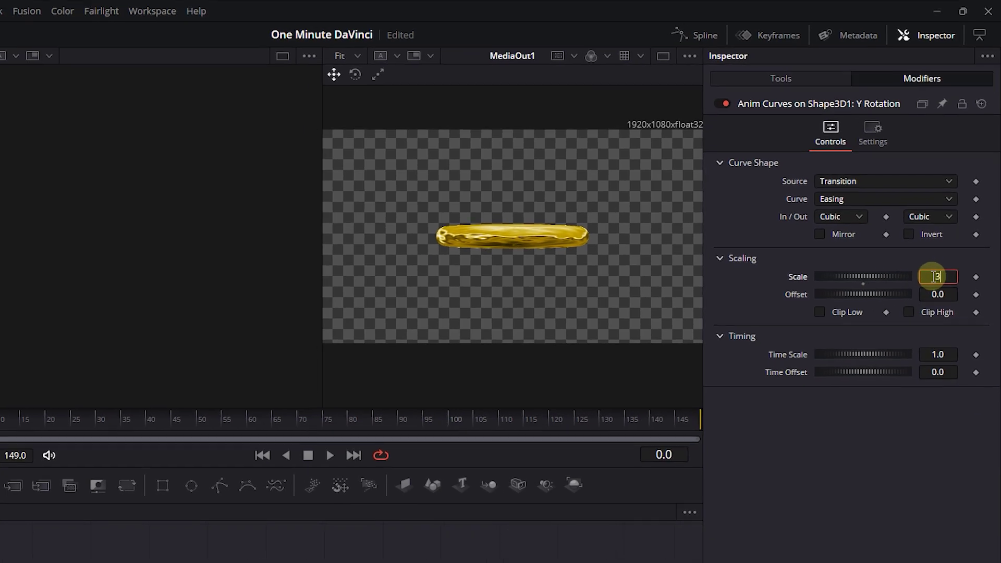
{"action": "key", "text": "space"}
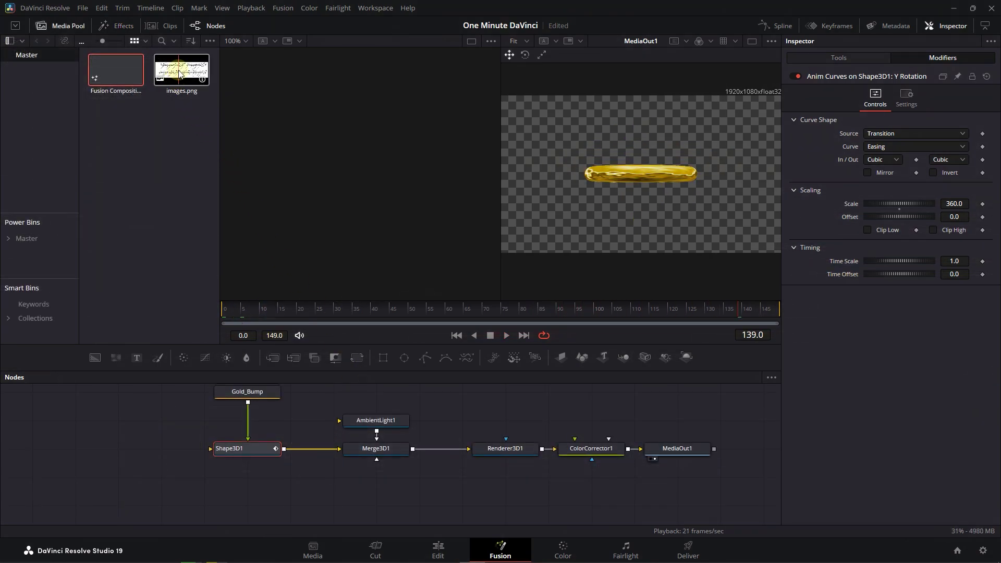
Drag images.png into the node graph and paste a copy of Shape3D1 beside it
{"action": "mouse_move", "coordinate": [180, 73]}
{"action": "left_mouse_down"}
{"action": "mouse_move", "coordinate": [161, 423]}
{"action": "mouse_move", "coordinate": [168, 513]}
{"action": "left_mouse_up"}
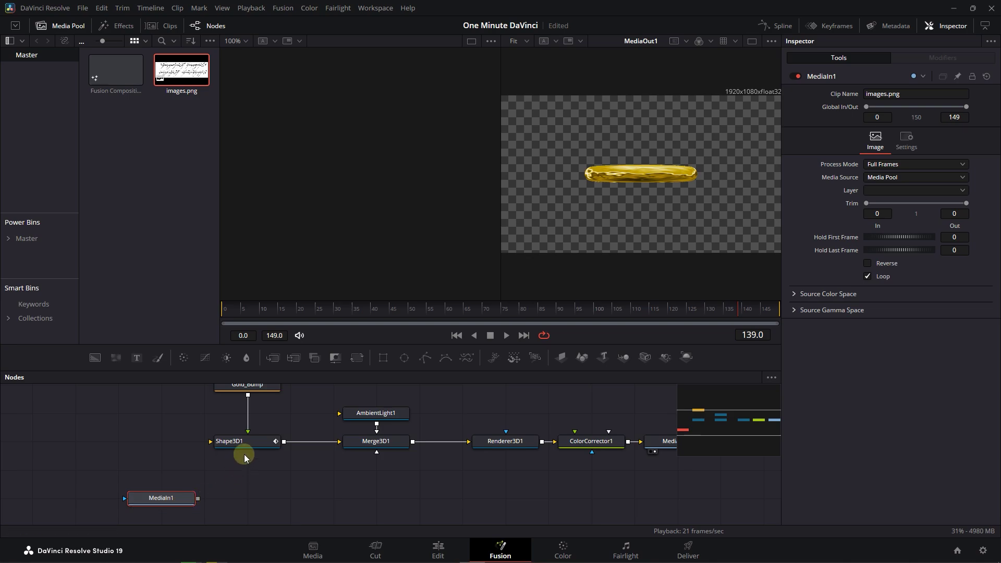
{"action": "left_click", "coordinate": [252, 443]}
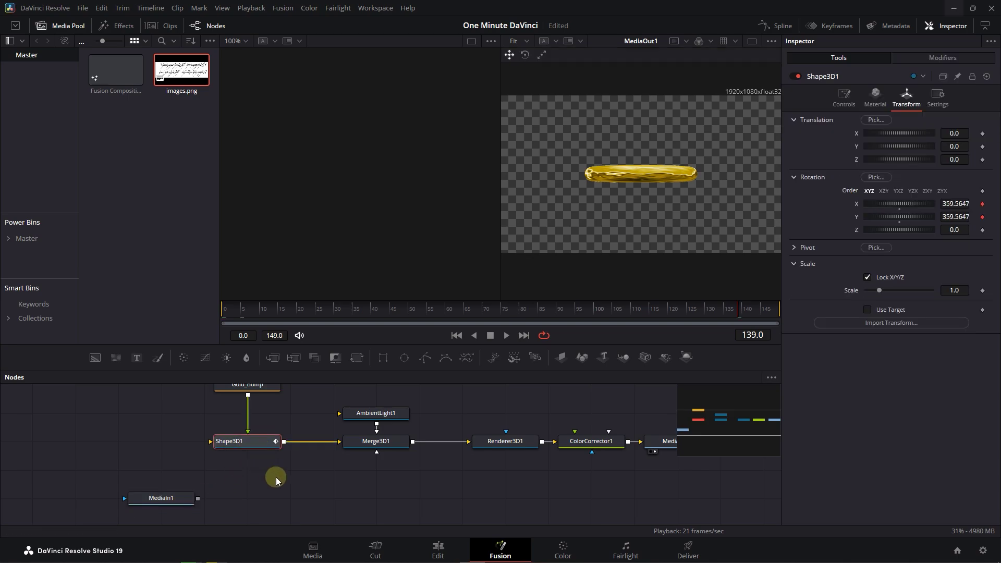
{"action": "scroll", "coordinate": [277, 482], "scroll_direction": "down", "scroll_amount": 2}
{"action": "left_click", "coordinate": [315, 479]}
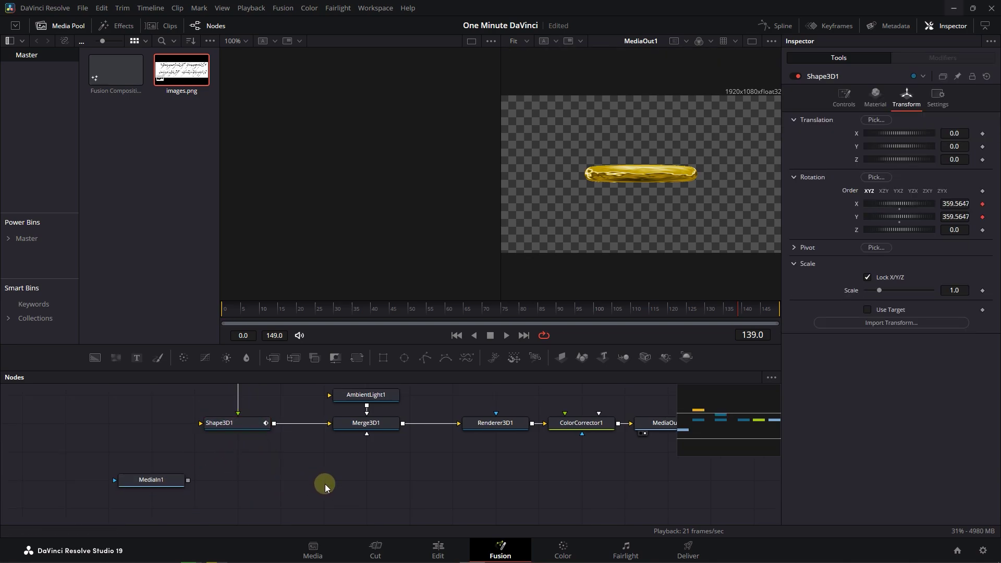
{"action": "key", "text": "ctrl+v"}
{"action": "left_click_drag", "start_coordinate": [331, 482], "coordinate": [343, 483]}
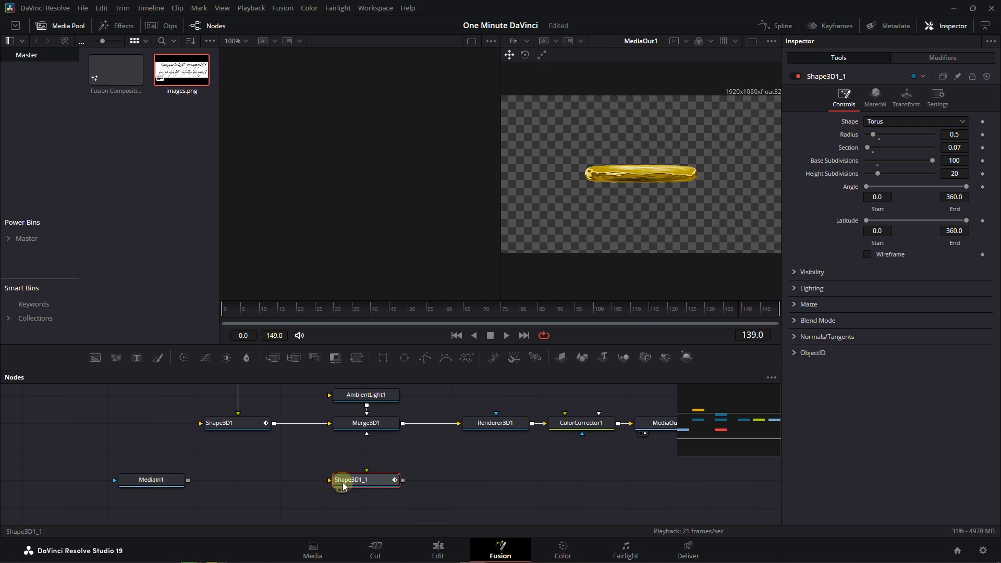
Add an Ultra Keyer after MediaIn1, feed it into Shape3D1_1, and connect that to Merge 3D
{"action": "left_click", "coordinate": [155, 482]}
{"action": "key", "text": "shift+space"}
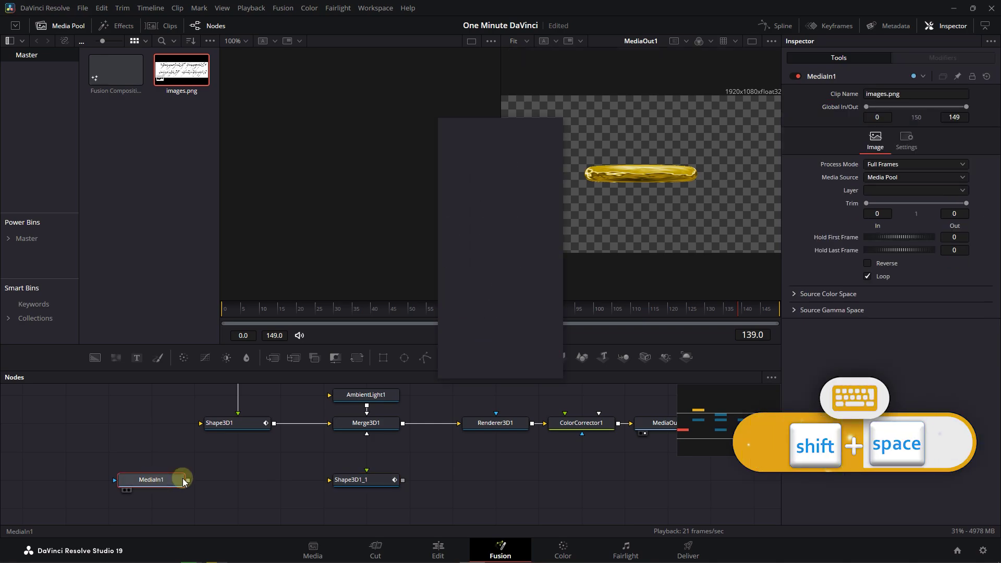
{"action": "type", "text": "key"}
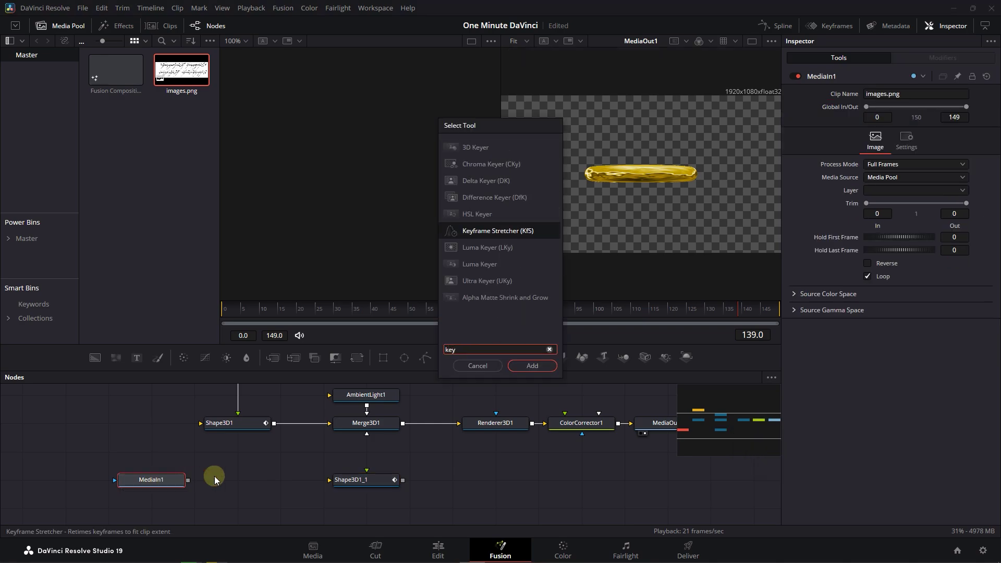
{"action": "left_click", "coordinate": [490, 282]}
{"action": "left_click", "coordinate": [527, 367]}
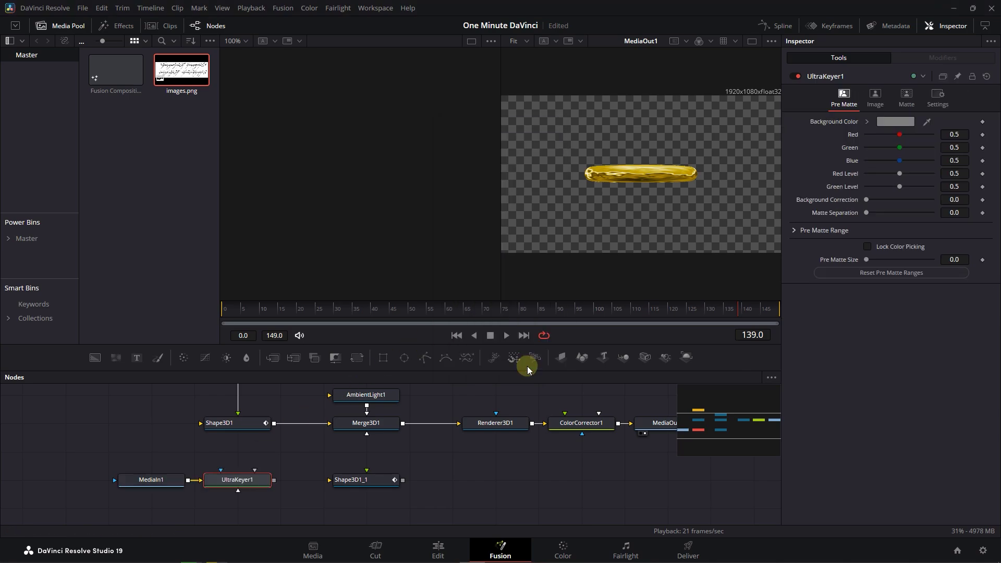
{"action": "left_click_drag", "start_coordinate": [274, 480], "coordinate": [361, 479]}
{"action": "left_click_drag", "start_coordinate": [387, 428], "coordinate": [384, 426]}
Key out the white background in Ultra Keyer, set Red Level to 0.575, and view the Edit page
{"action": "left_click", "coordinate": [235, 483]}
{"action": "key", "text": "1"}
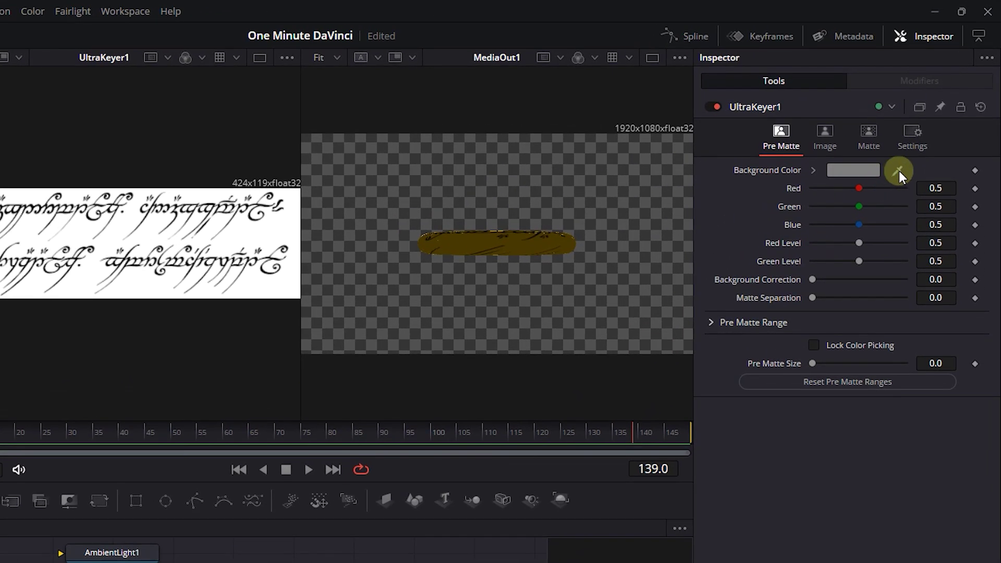
{"action": "left_click_drag", "start_coordinate": [898, 171], "coordinate": [260, 239]}
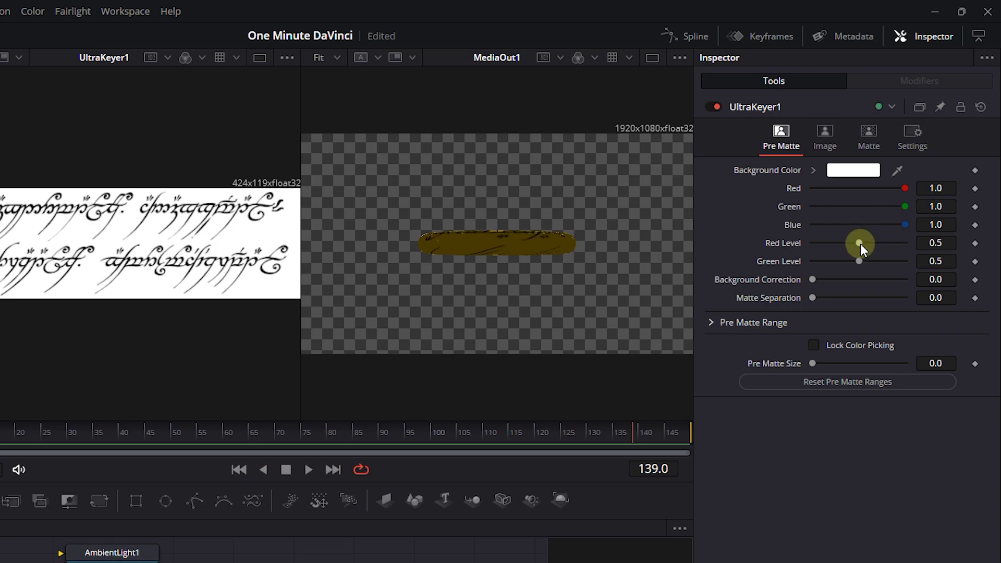
{"action": "left_click_drag", "start_coordinate": [861, 244], "coordinate": [866, 243]}
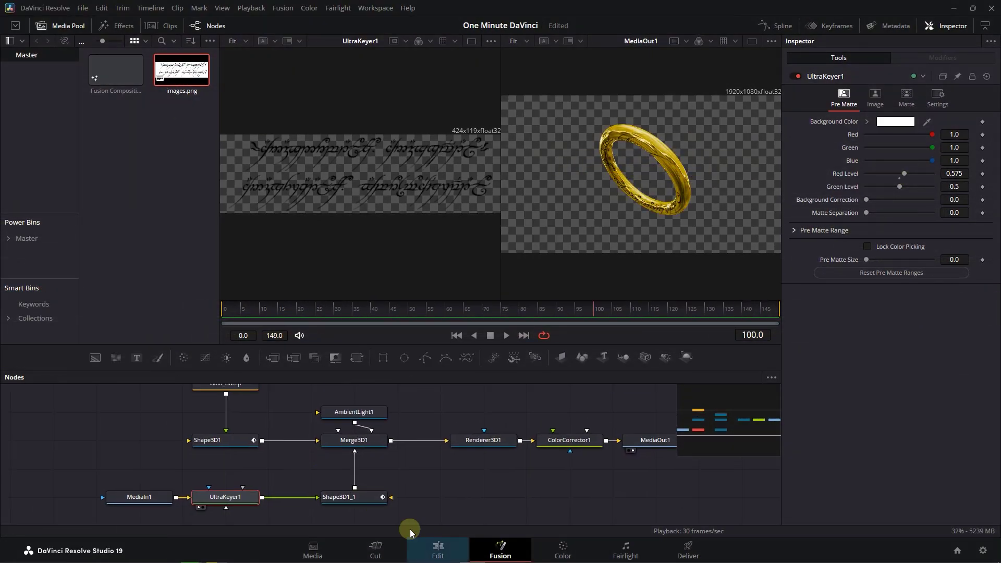
{"action": "left_click", "coordinate": [438, 551]}
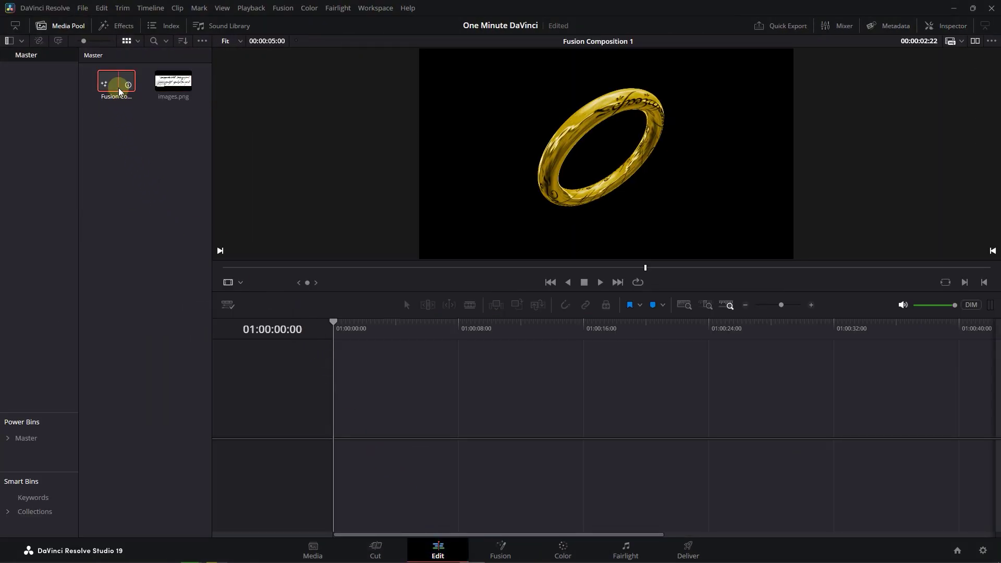